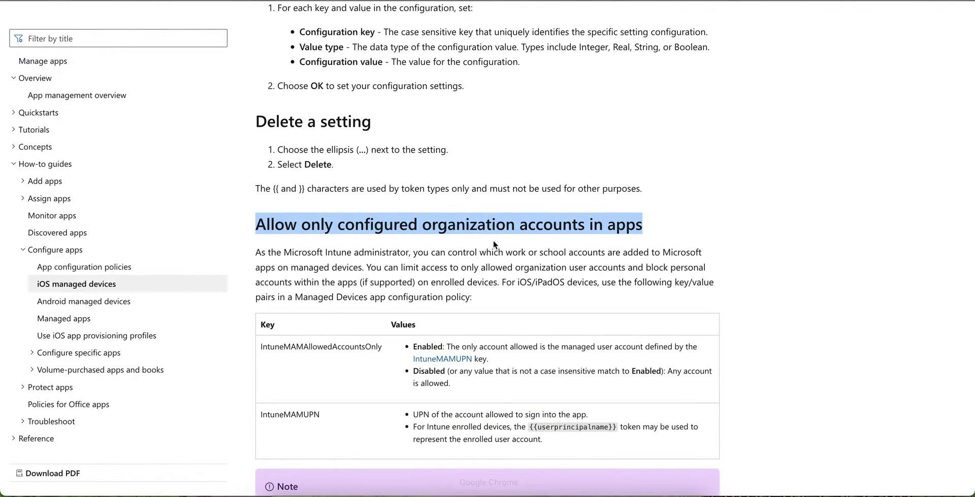
- Open a new Chrome tab on the Google homepage from the Microsoft Learn article
key("super+t")
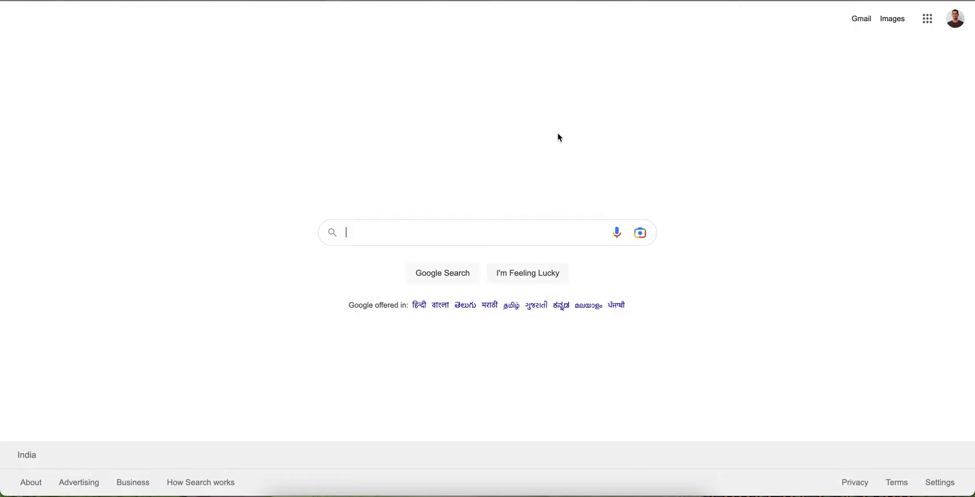
- Search Google for 'alien tech champion' using the autocomplete suggestion
type("alien")
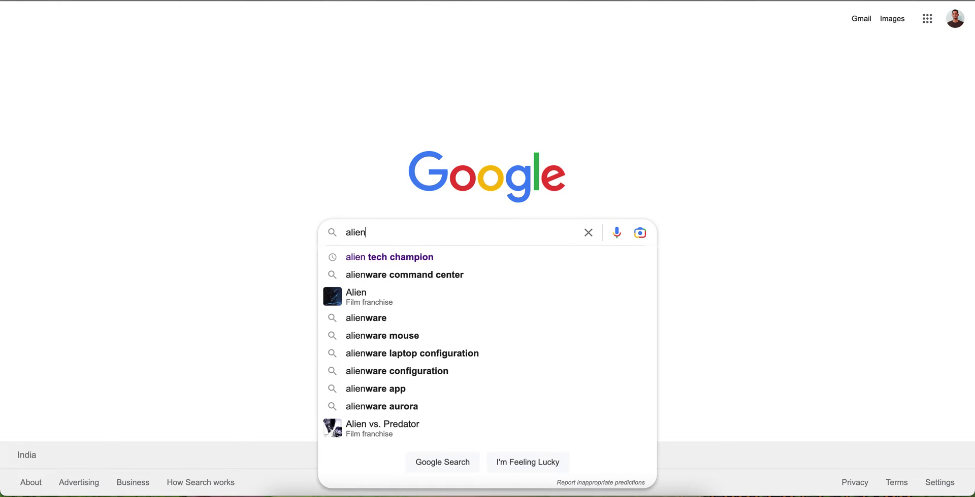
key("Down")
key("Return")
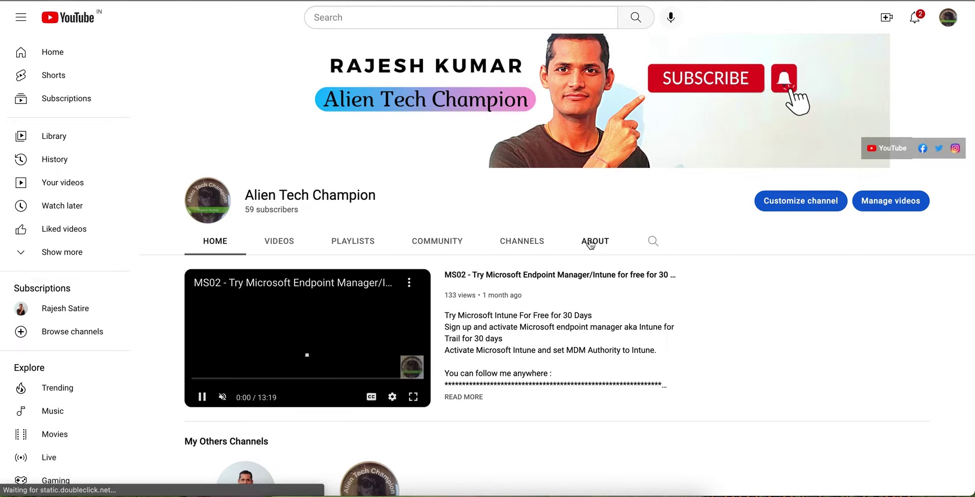
- View the About details of the Alien Tech Champion YouTube channel
left_click(594, 242)
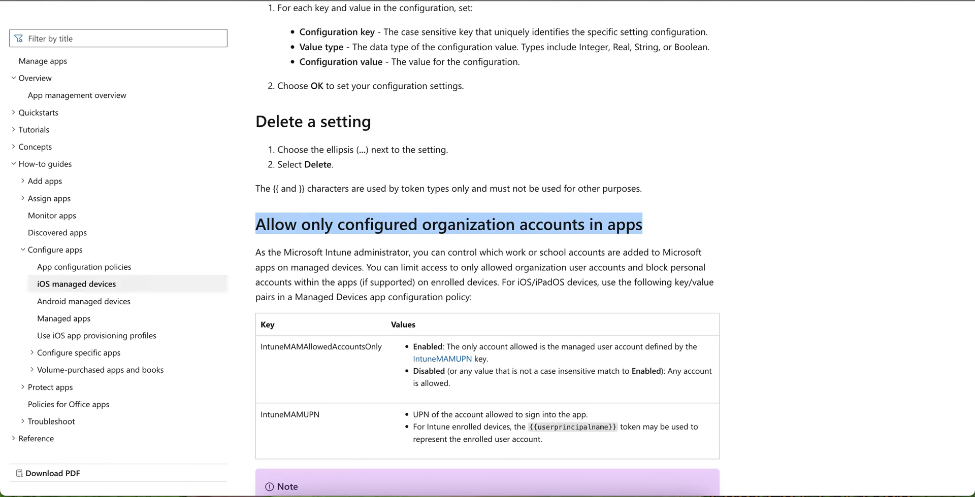
- Return to the top of the iOS/iPadOS app configuration article and check the OneNote video outline
scroll(776, 249, "up", 20)
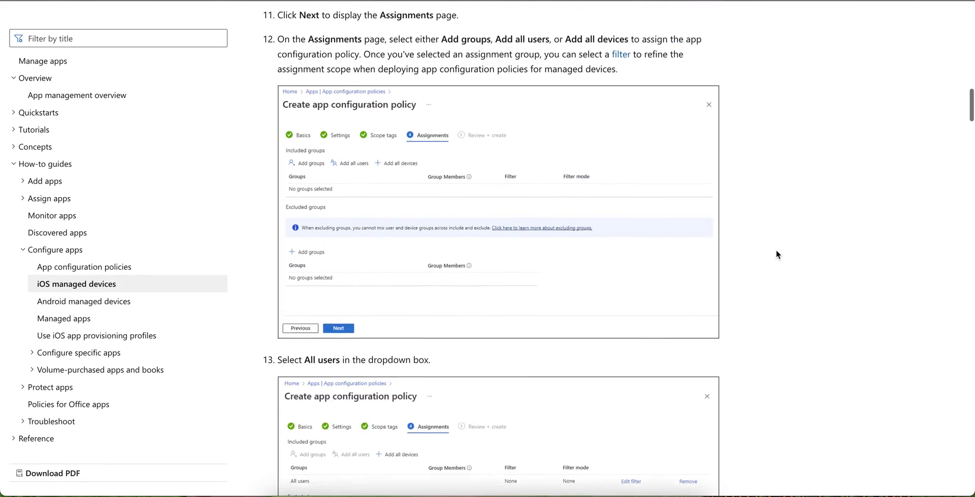
scroll(776, 254, "up", 6)
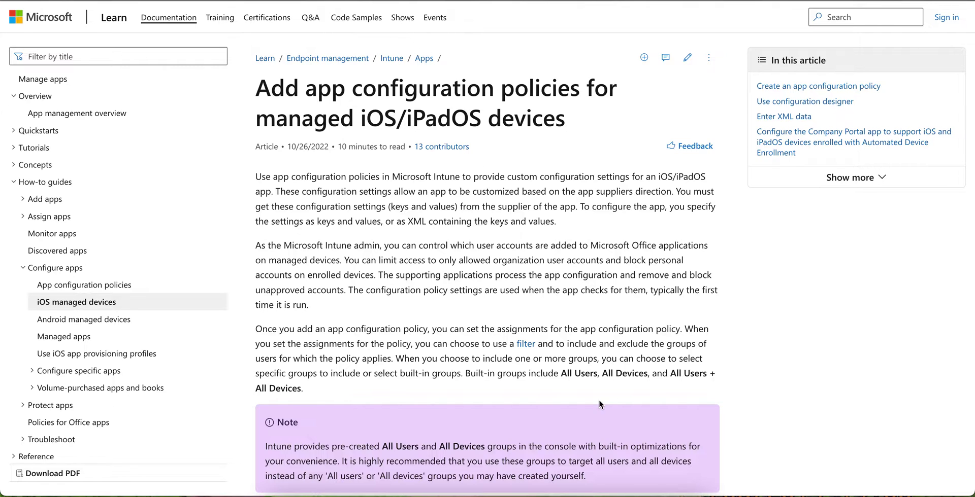
left_click(567, 493)
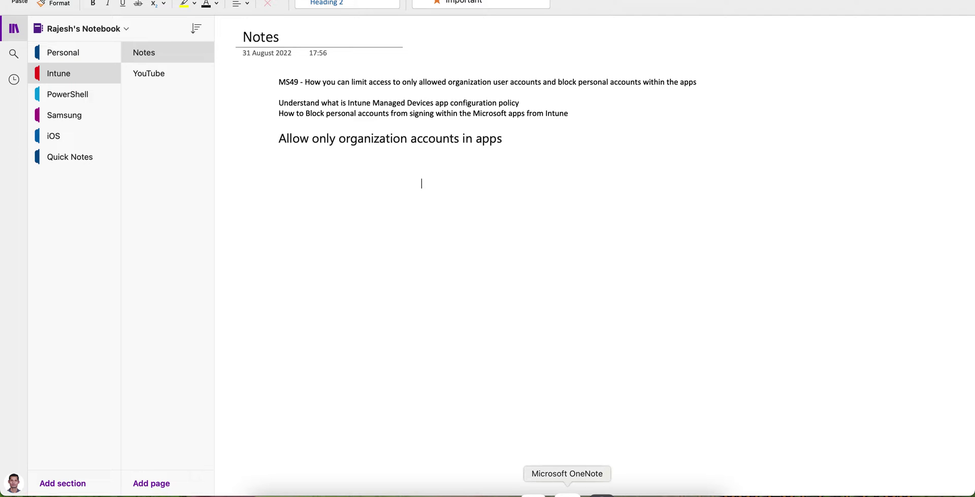
left_click(484, 495)
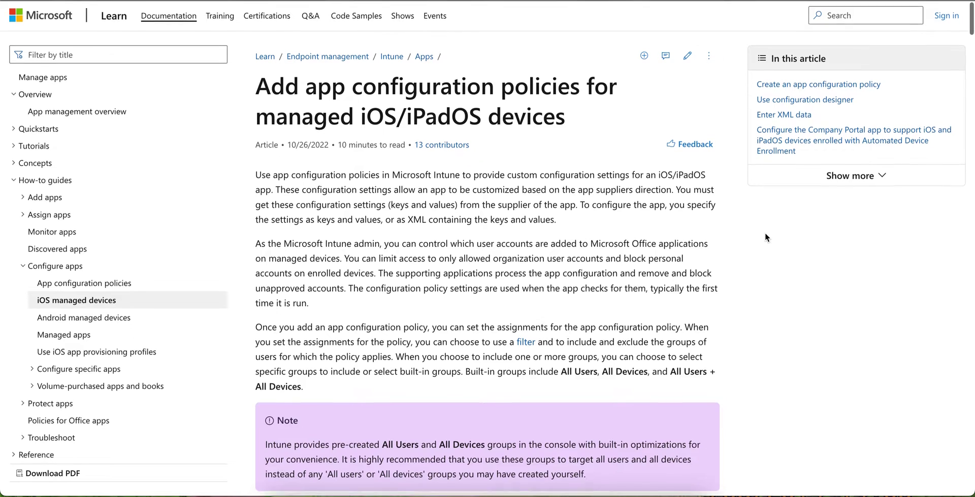
- Read through the article's introduction and the Note about built-in groups
scroll(766, 238, "down", 1)
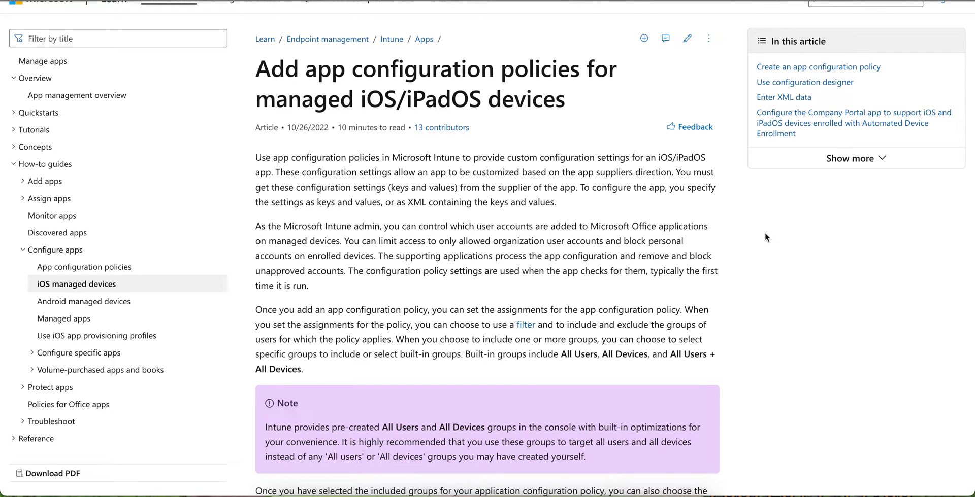
scroll(765, 234, "down", 3)
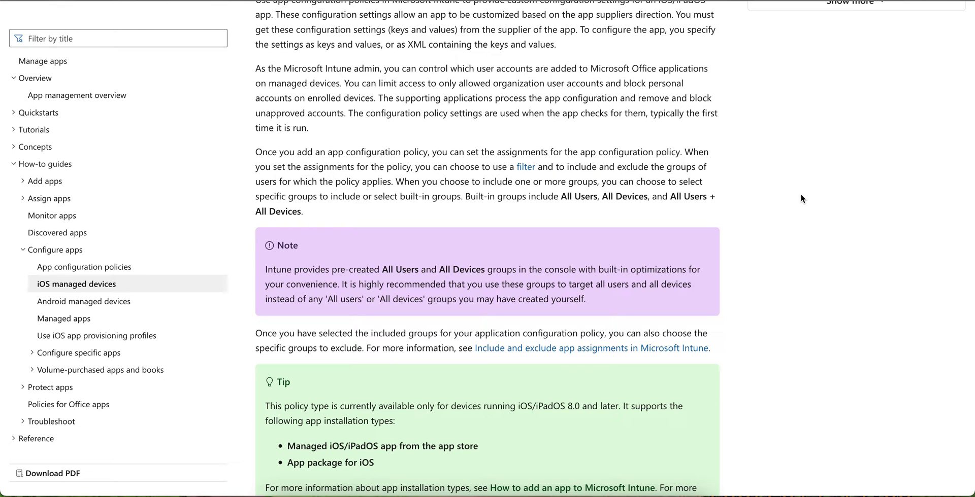
scroll(801, 199, "down", 1)
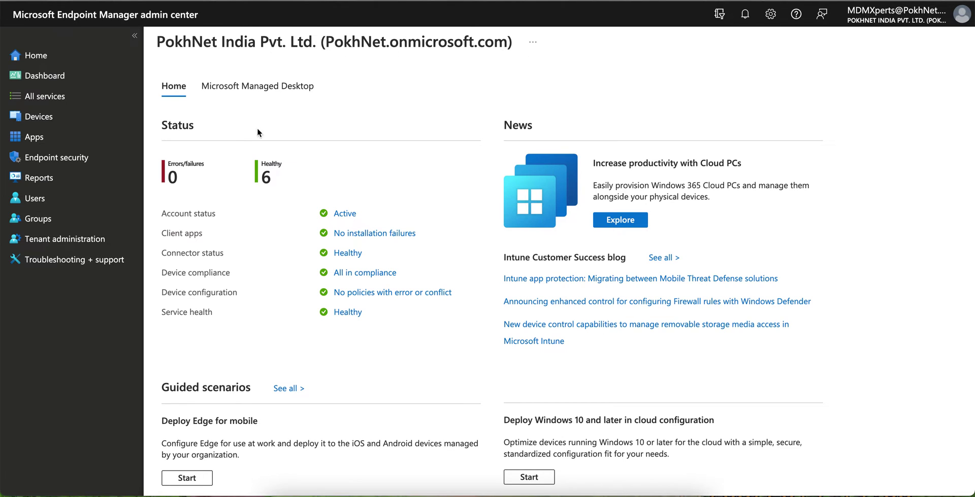
- Go to Apps > App configuration policies and start a new Managed devices policy from Add
left_click(72, 142)
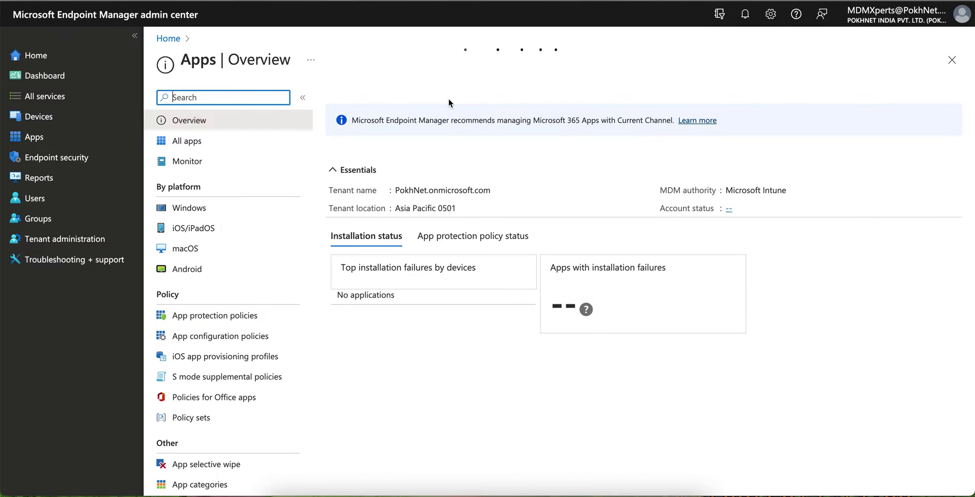
left_click(278, 343)
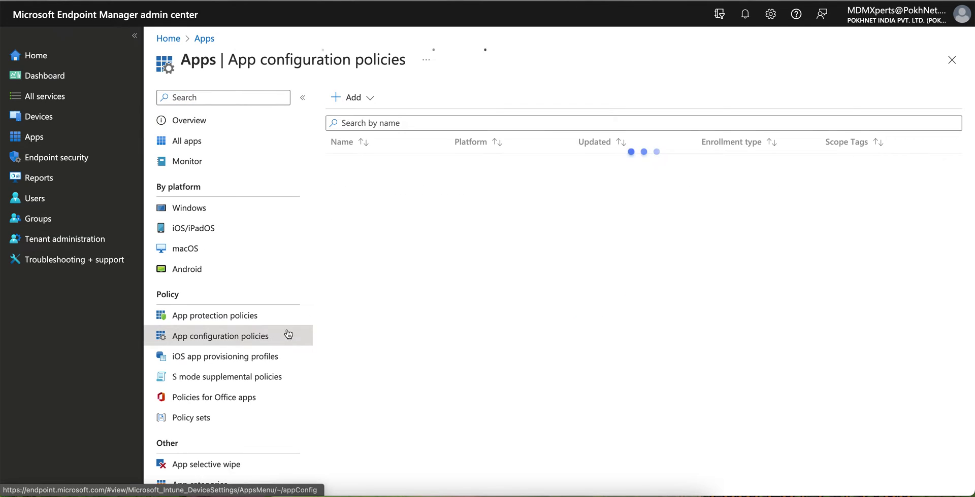
left_click_drag(338, 164, 448, 167)
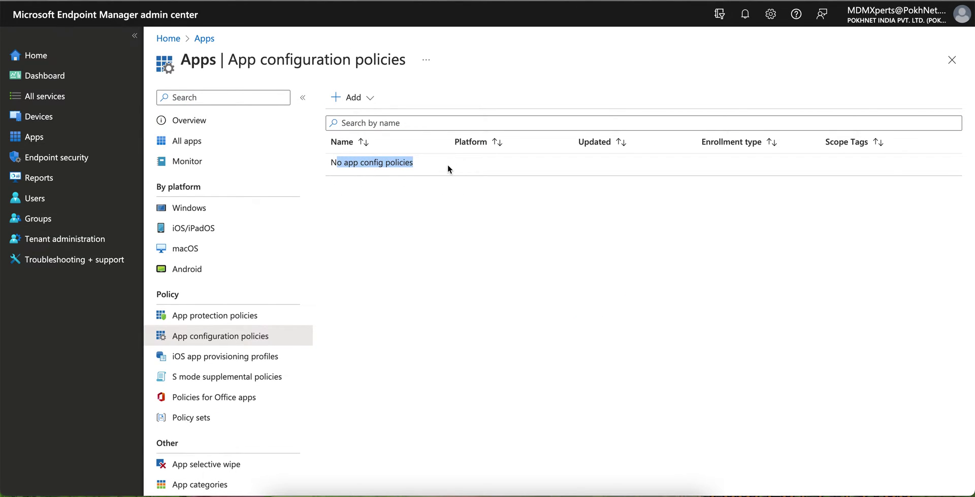
left_click(372, 97)
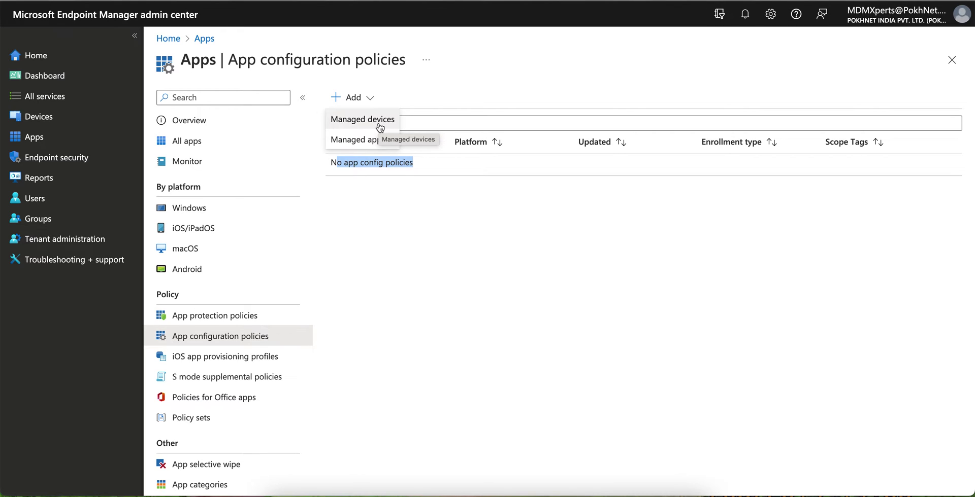
left_click(378, 123)
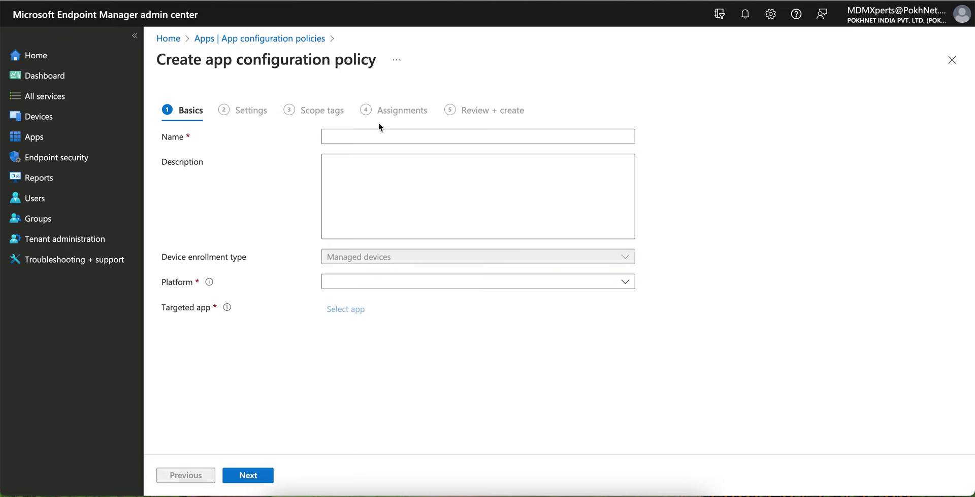
- Name the policy 'Block Personal Account Sign in' and describe it as that name plus 'from managed Devices (Fully COD device)'
left_click(354, 137)
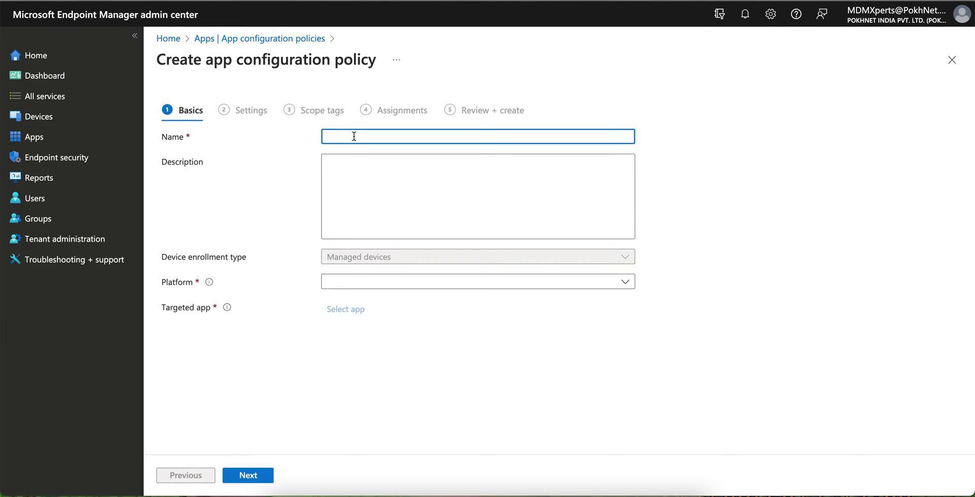
type("Block Personal Account S")
left_click(479, 168)
type("f")
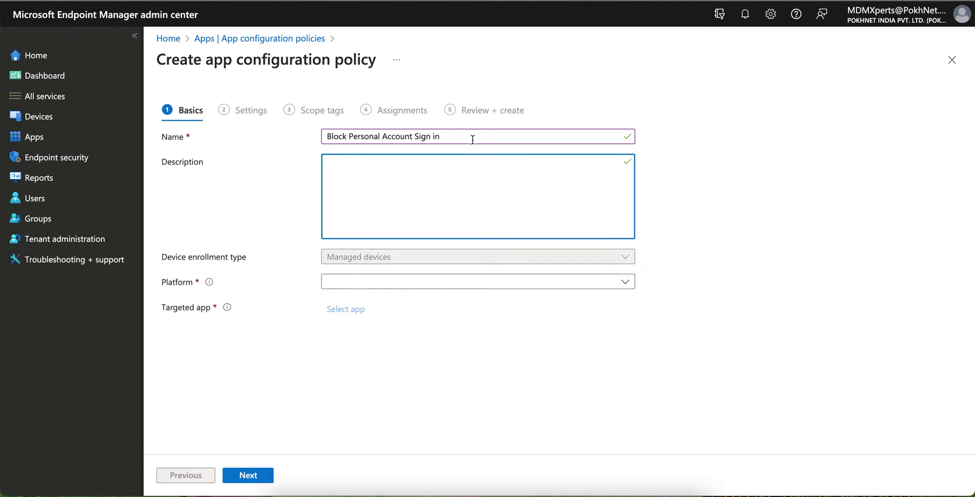
left_click_drag(472, 140, 297, 133)
key("ctrl+c")
left_click(370, 177)
key("ctrl+v")
type("from managed Devices")
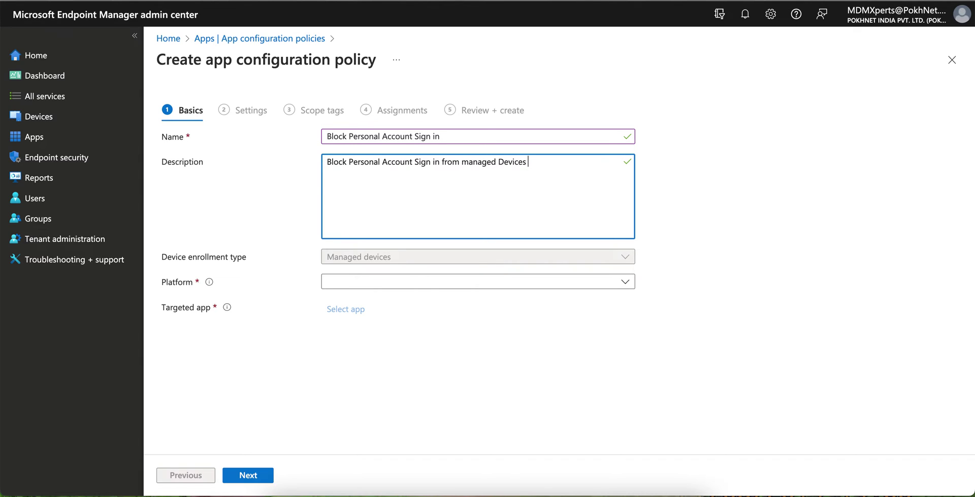
type(" (Fully COD device")
- Set the platform to iOS/iPadOS, target Microsoft Outlook, and continue to Settings
left_click(373, 283)
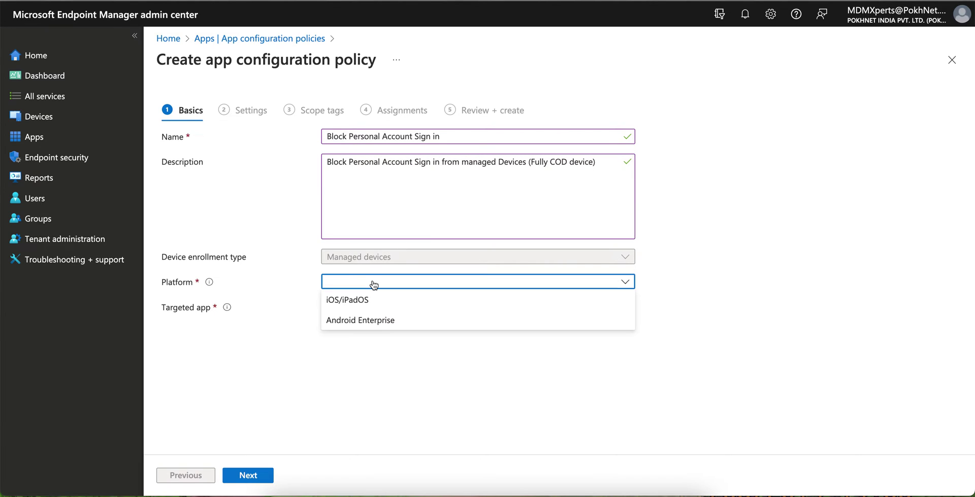
left_click(395, 301)
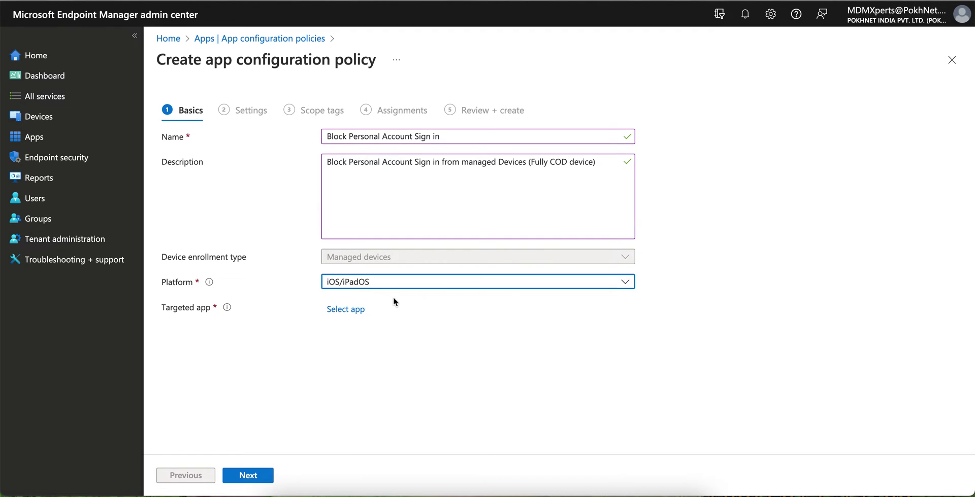
left_click(336, 310)
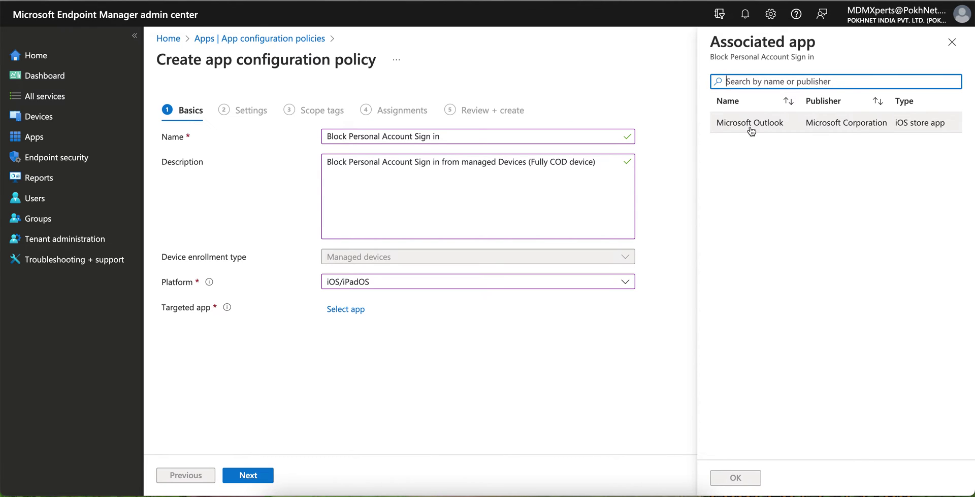
left_click(750, 132)
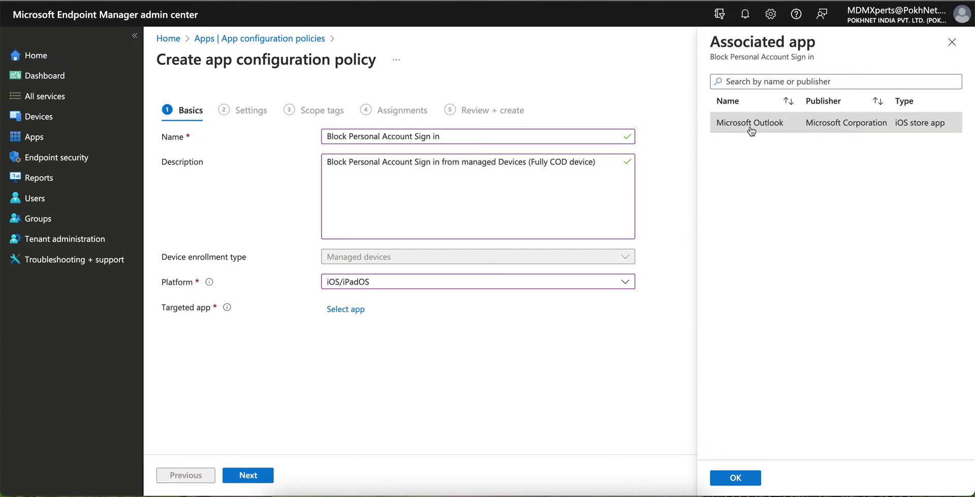
left_click(735, 479)
left_click(256, 474)
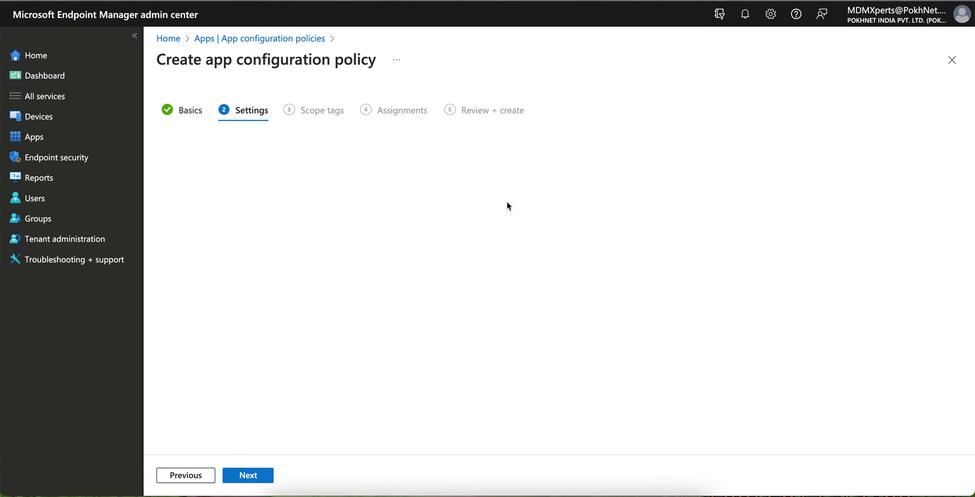
- Choose Use configuration designer as the configuration settings format
left_click(428, 168)
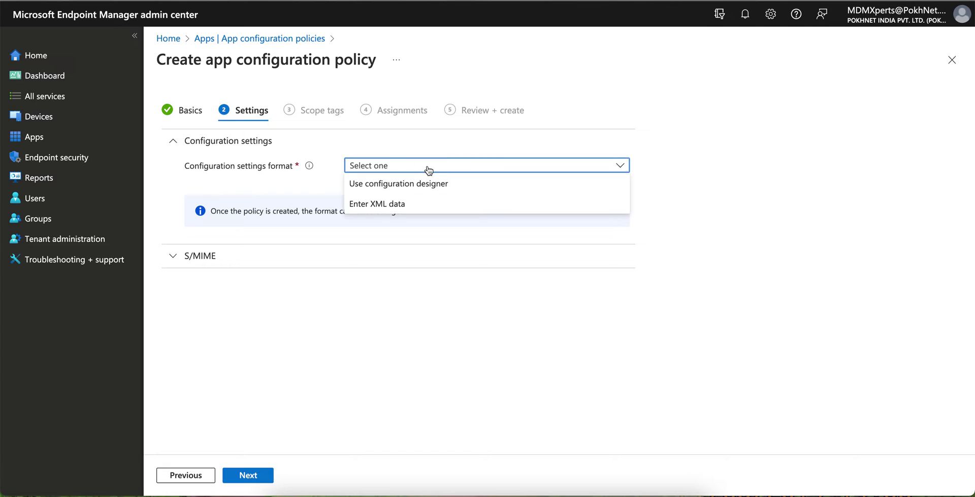
left_click(452, 185)
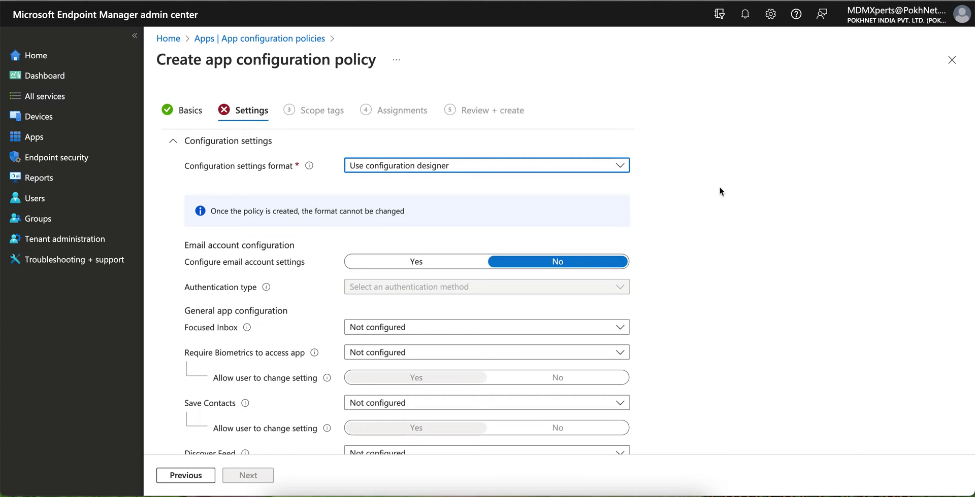
scroll(719, 188, "down", 1)
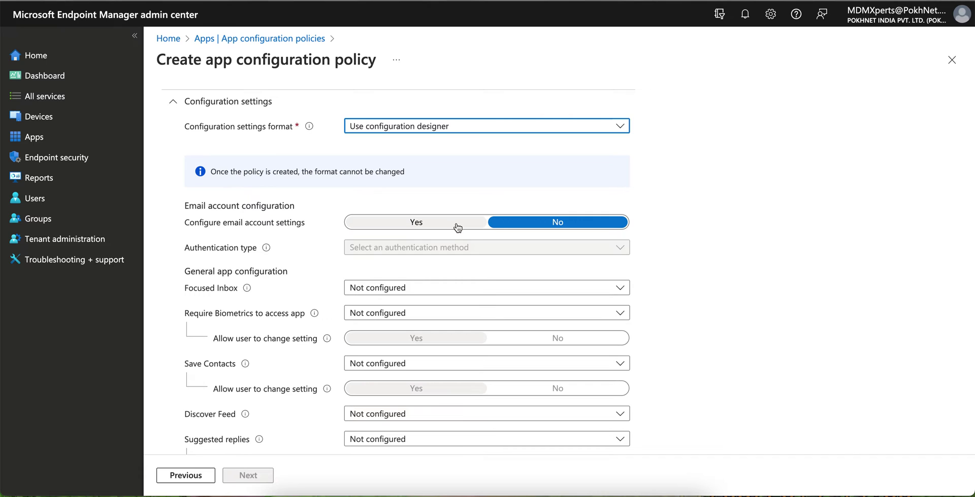
scroll(487, 295, "down", 10)
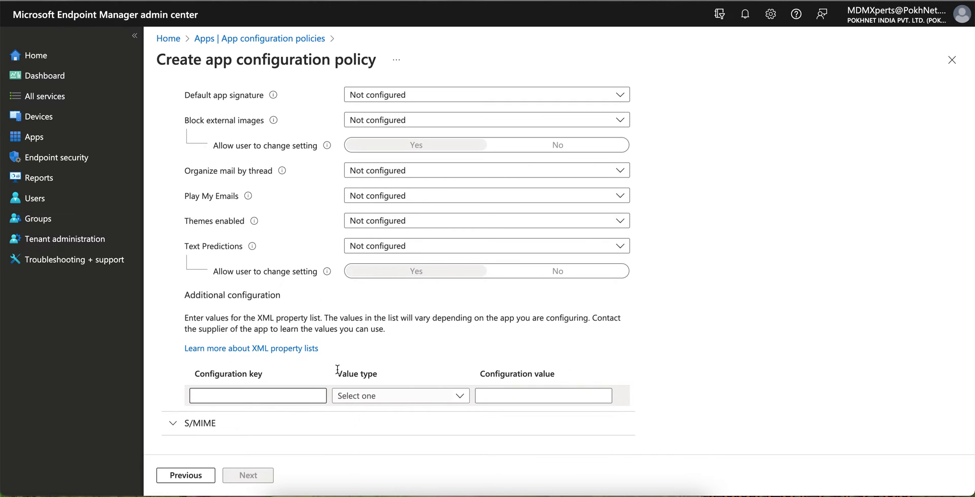
scroll(486, 220, "up", 10)
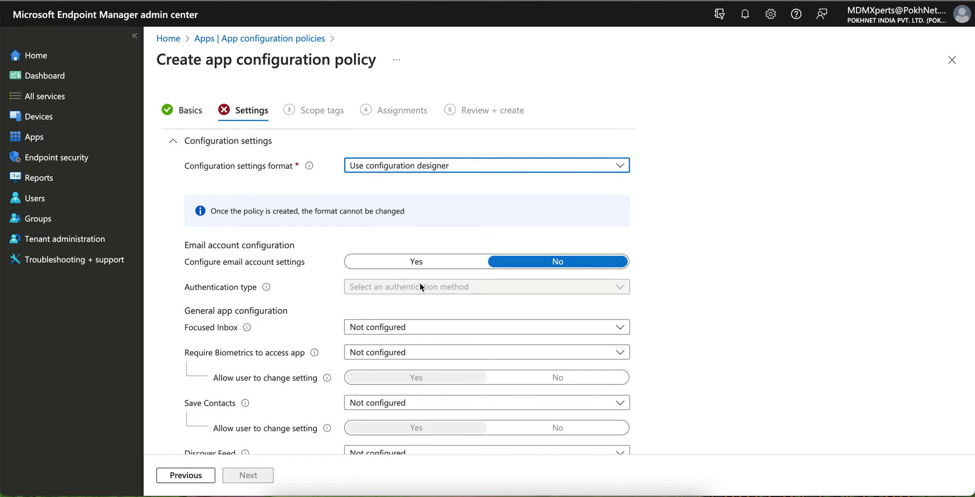
- Enable email account settings with Modern authentication, User Principal Name username and Primary SMTP Address email
left_click(394, 263)
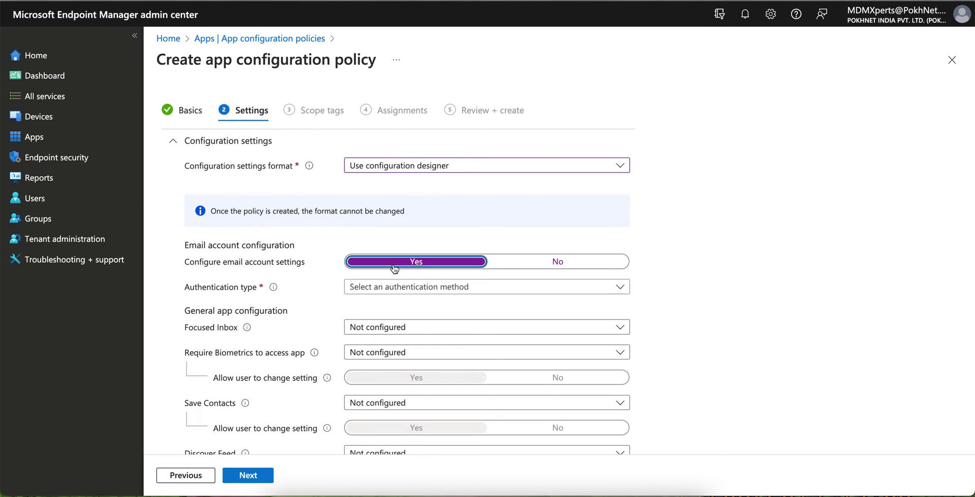
left_click(491, 287)
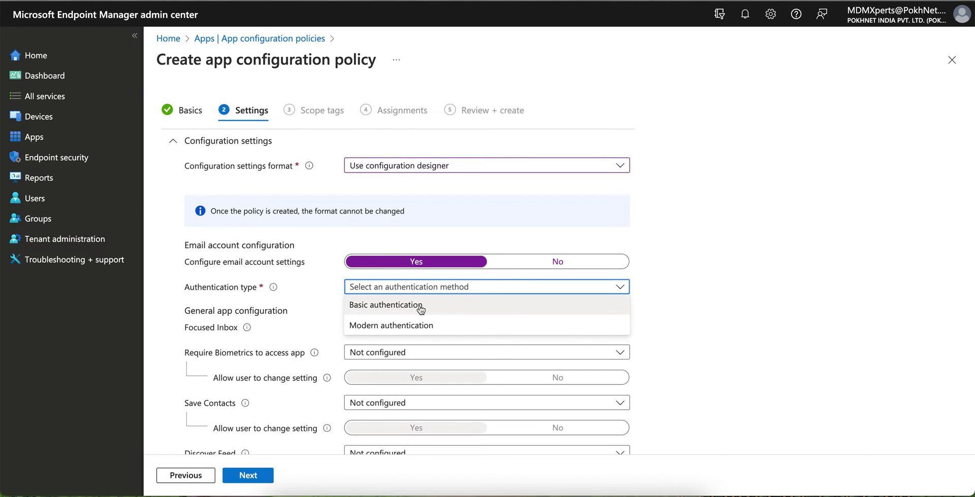
left_click(439, 325)
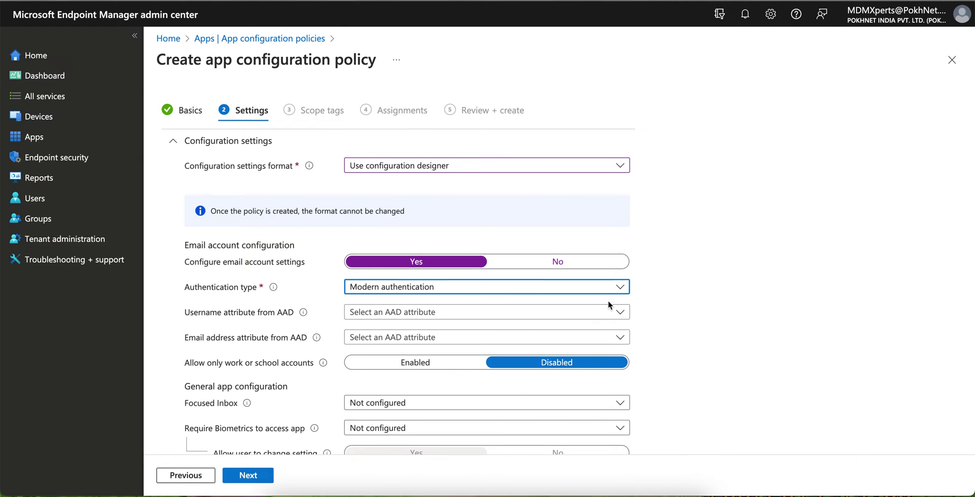
scroll(608, 300, "down", 2)
left_click(442, 212)
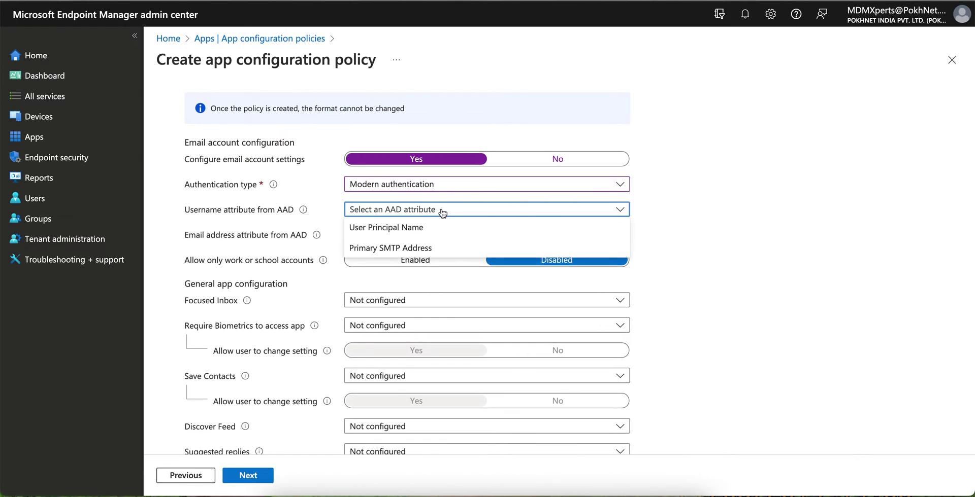
left_click(431, 227)
left_click(446, 235)
left_click(436, 273)
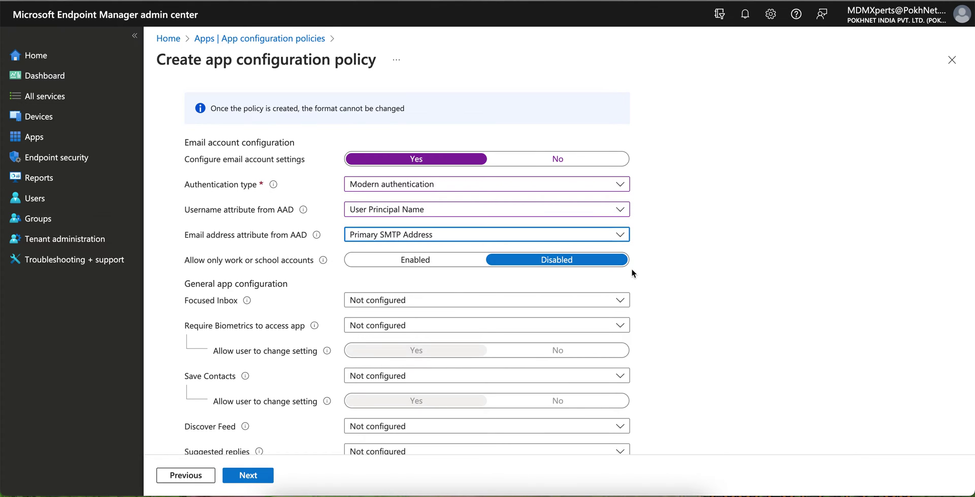
scroll(713, 257, "down", 1)
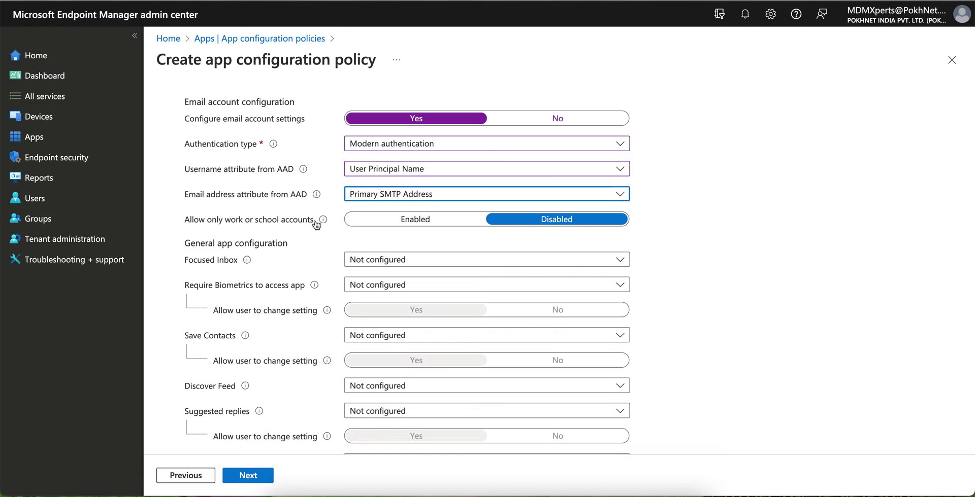
- Allow only work or school accounts, leaving Default app signature not configured
left_click(405, 223)
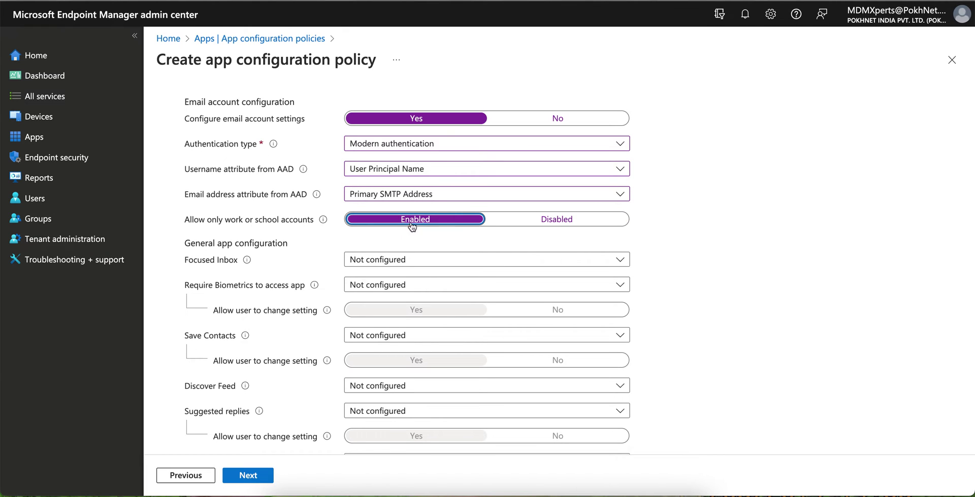
scroll(454, 284, "down", 1)
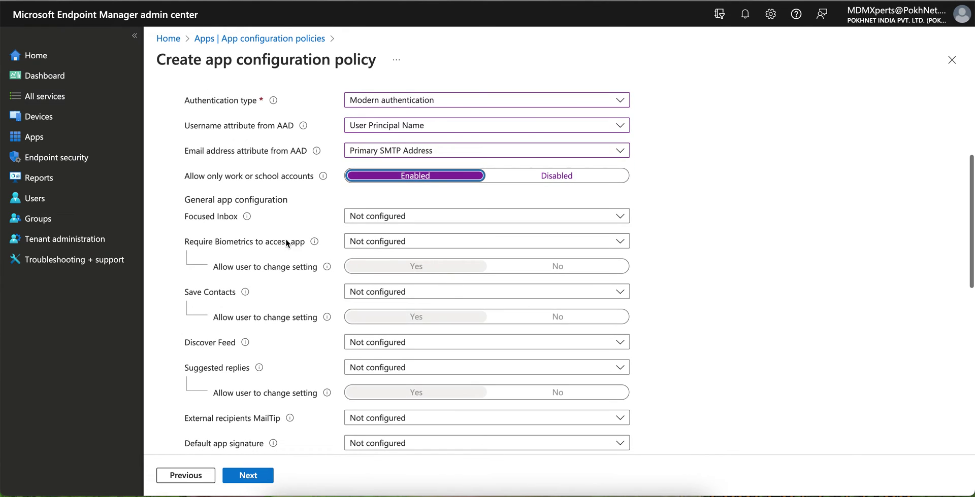
scroll(330, 339, "down", 3)
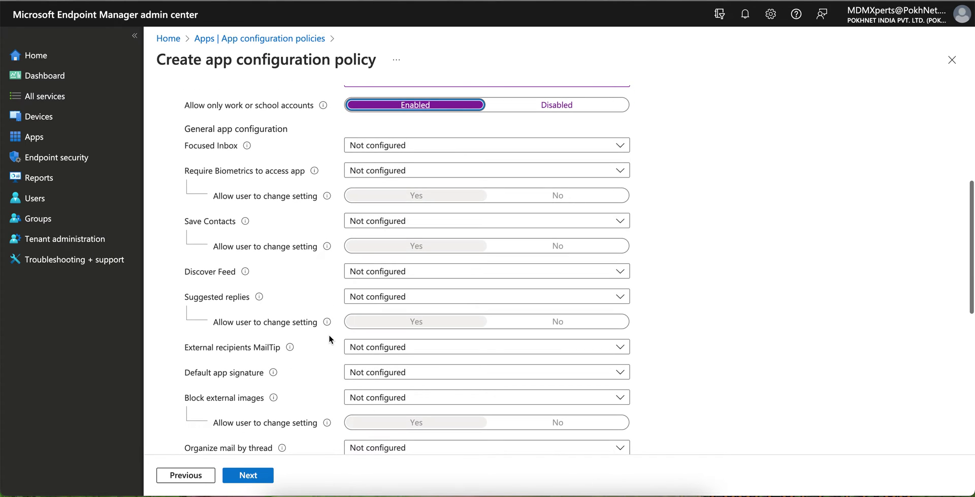
left_click(377, 298)
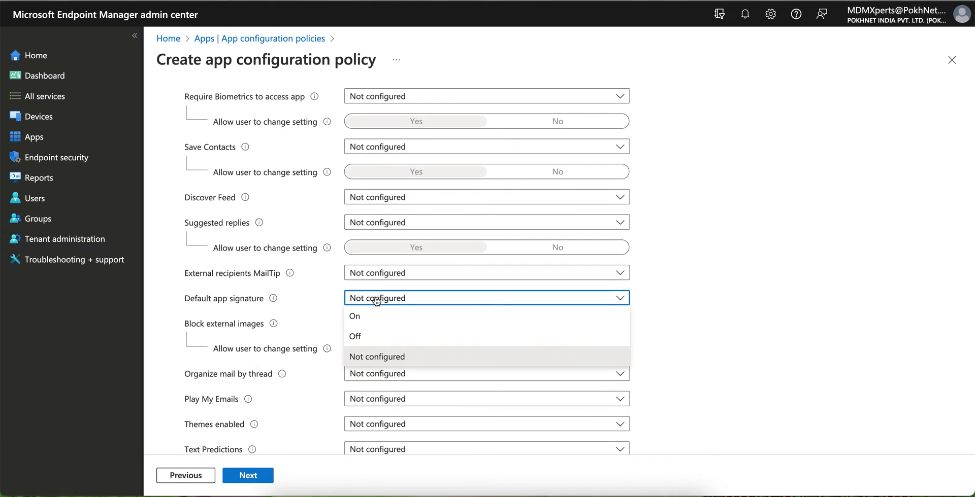
left_click(373, 298)
- Turn Save Contacts on
scroll(317, 298, "down", 3)
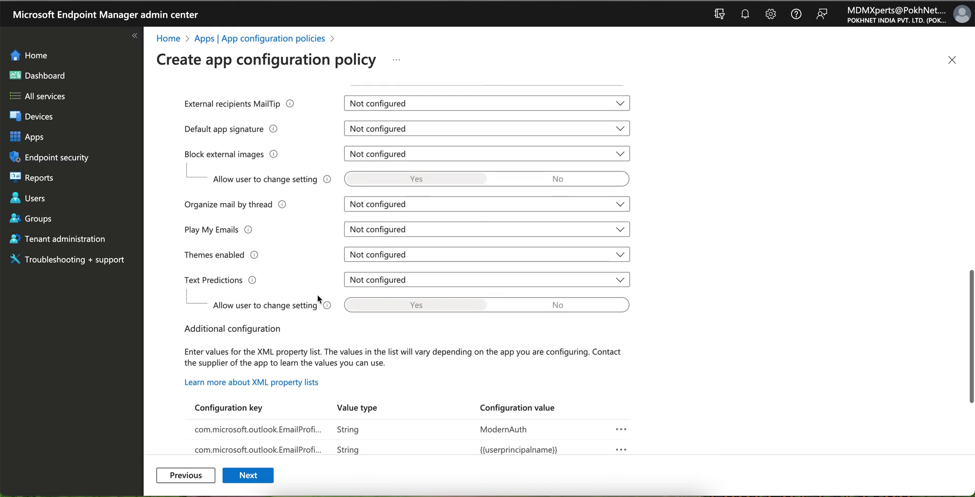
scroll(431, 264, "down", 2)
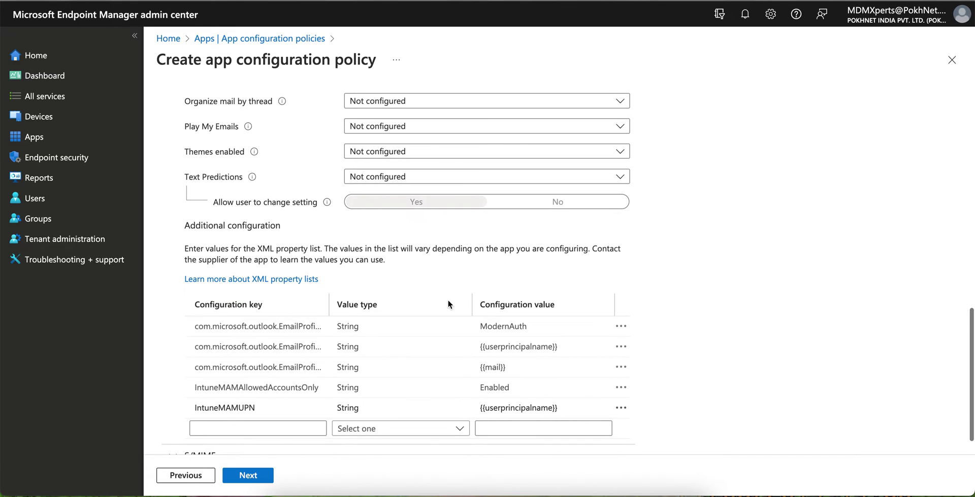
scroll(447, 300, "down", 1)
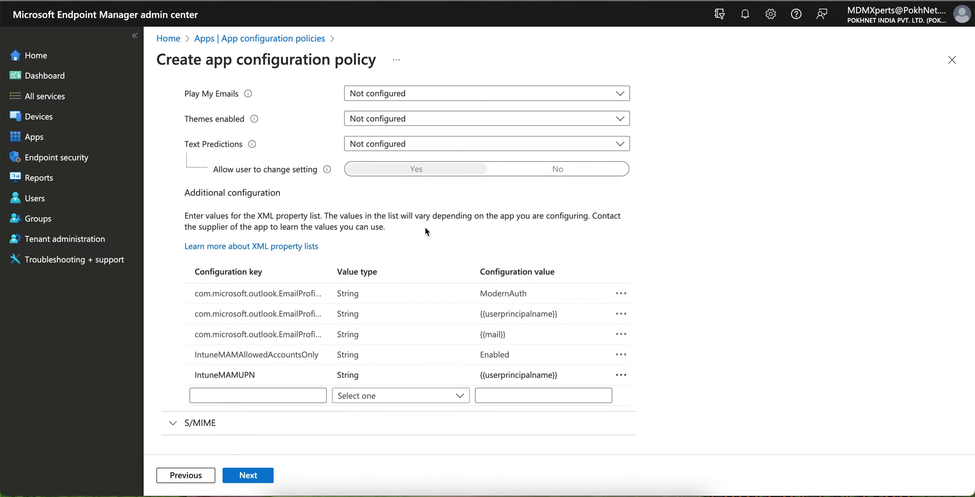
scroll(471, 151, "up", 3)
scroll(472, 154, "up", 6)
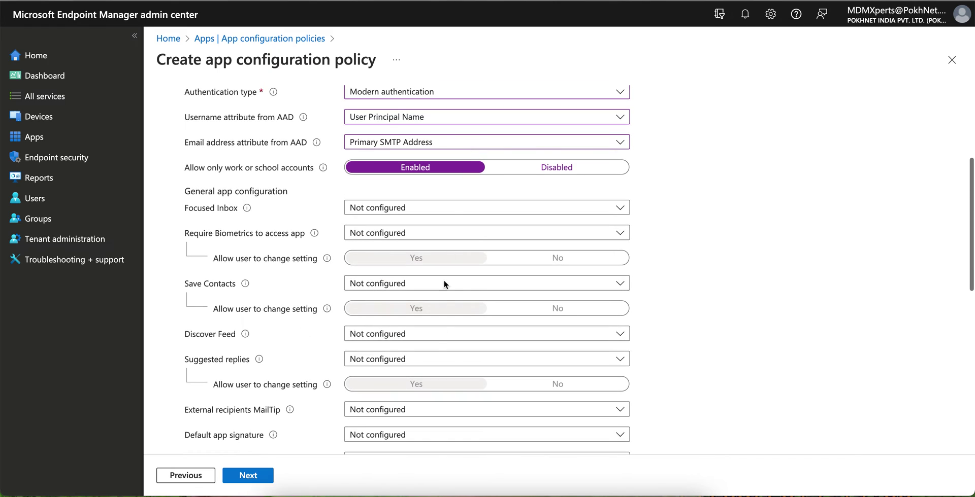
left_click(394, 285)
left_click(382, 300)
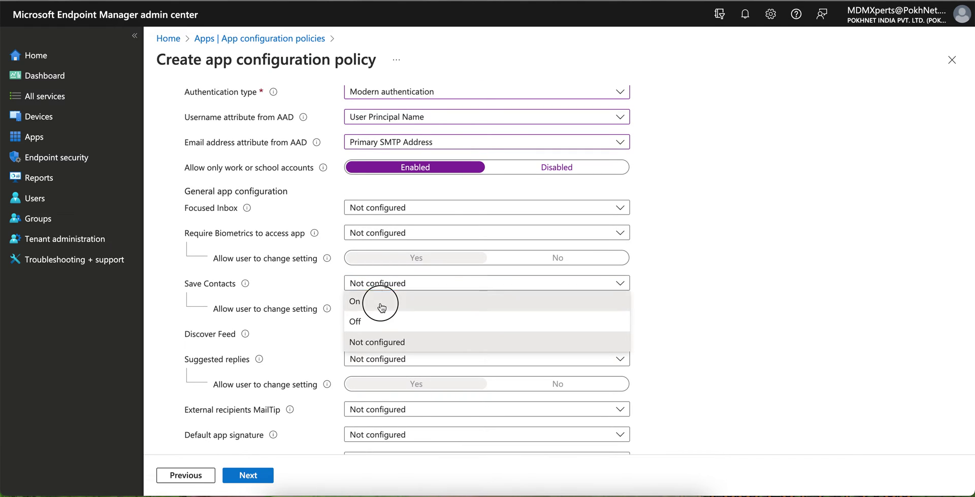
scroll(701, 330, "down", 9)
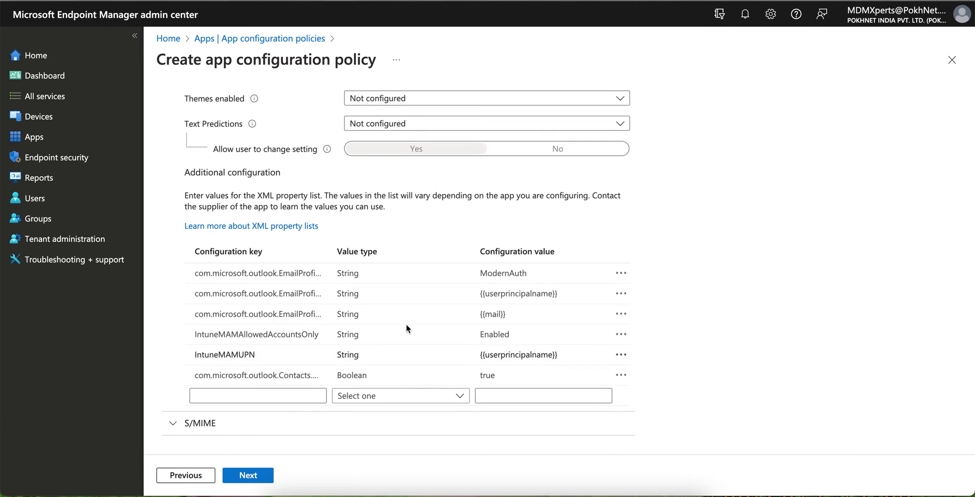
- Review the generated keys, including IntuneMAMAllowedAccountsOnly set to Enabled
left_click(366, 354)
left_click_drag(208, 338, 321, 339)
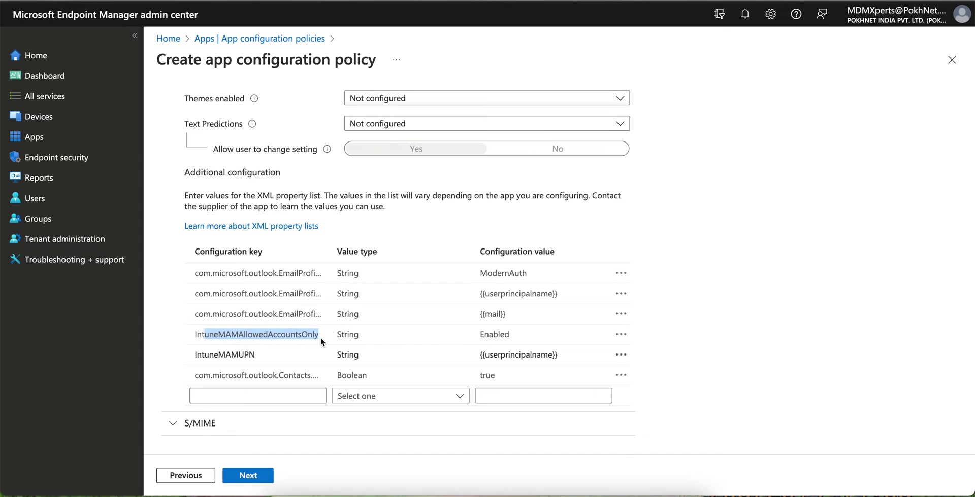
left_click_drag(514, 334, 461, 337)
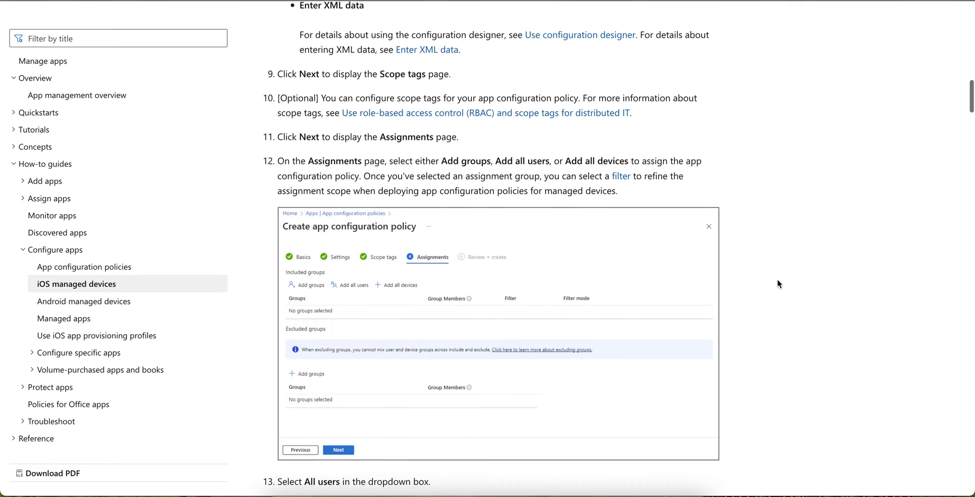
- Highlight the IntuneMAMAllowedAccountsOnly key and its Enabled value under 'Allow only configured organization accounts in apps'
scroll(778, 285, "down", 8)
scroll(777, 280, "down", 15)
scroll(777, 279, "down", 10)
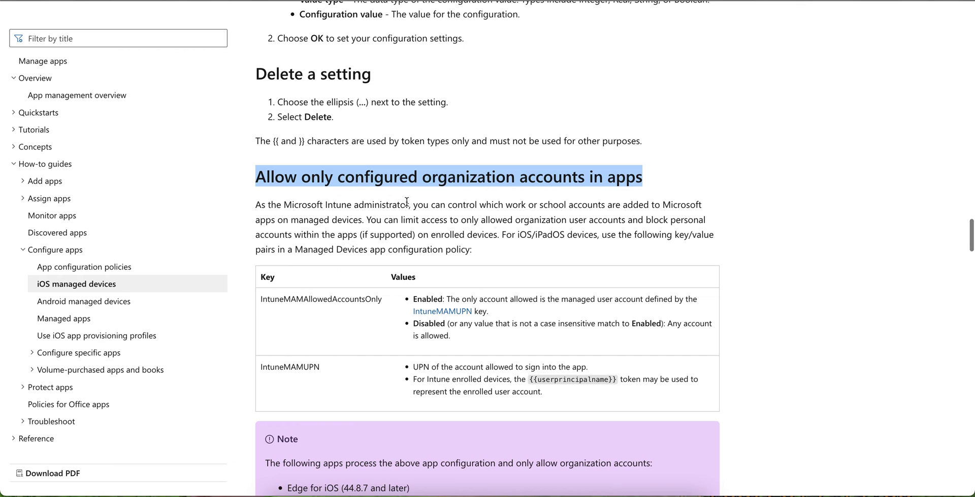
left_click(324, 177)
left_click_drag(302, 177, 556, 182)
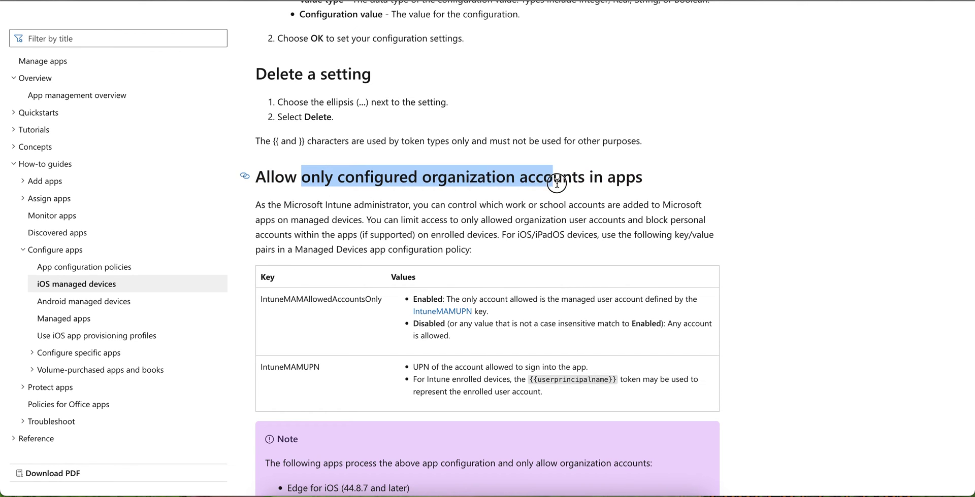
scroll(612, 183, "down", 1)
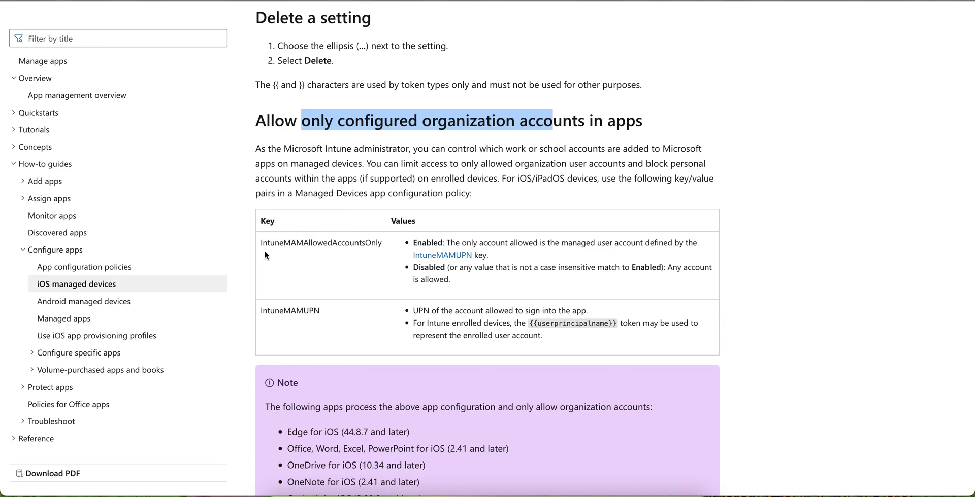
left_click_drag(261, 246, 386, 245)
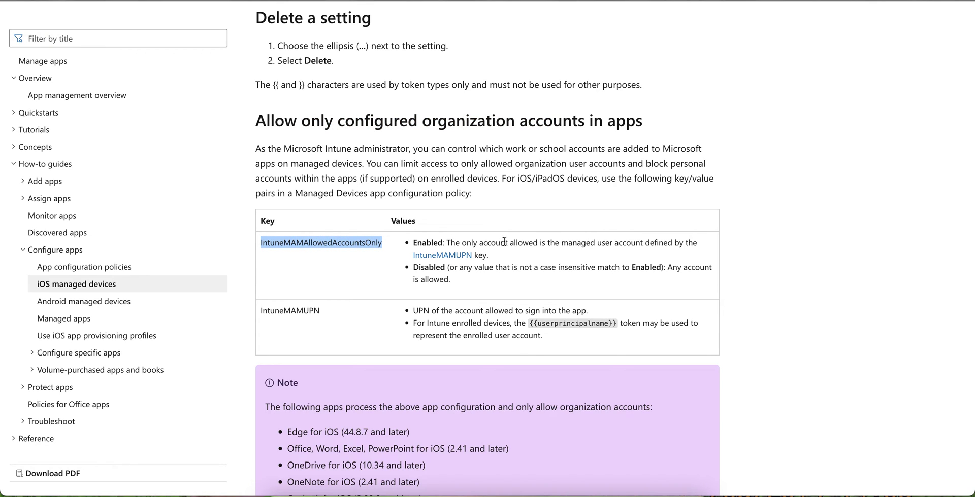
left_click_drag(451, 244, 698, 250)
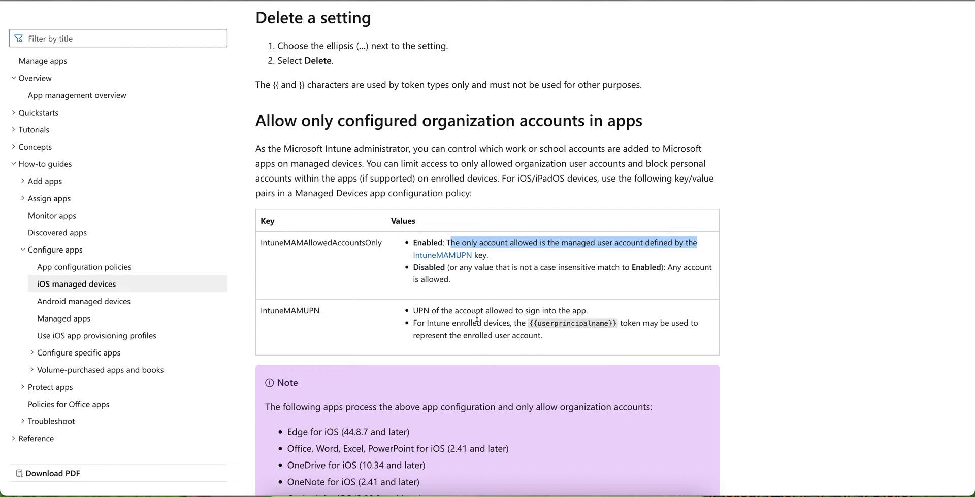
key("alt+Tab")
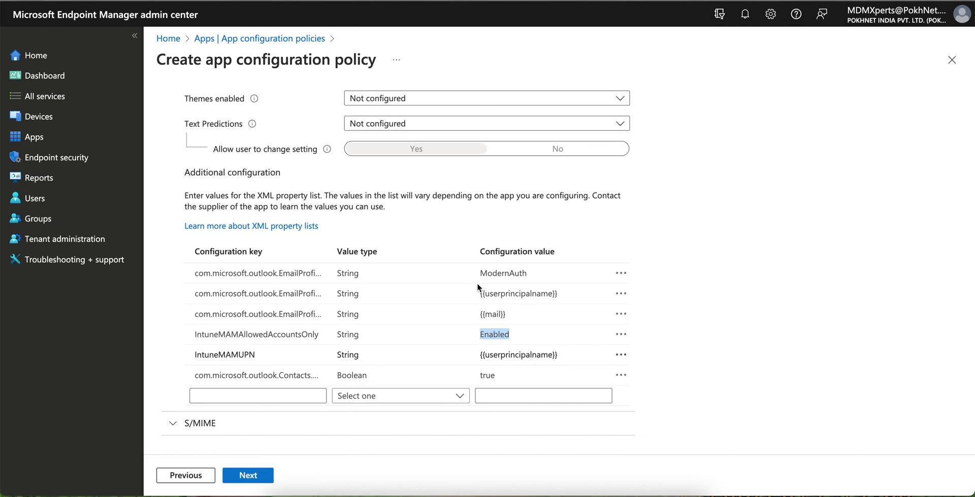
- Verify the IntuneMAMUPN row, keep the Default scope tag, and advance to Assignments
left_click_drag(304, 355, 232, 343)
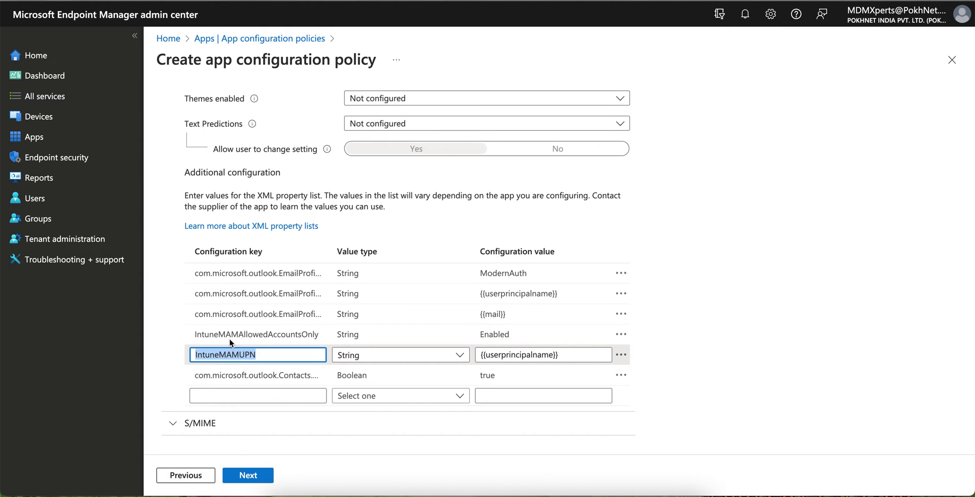
scroll(472, 152, "up", 10)
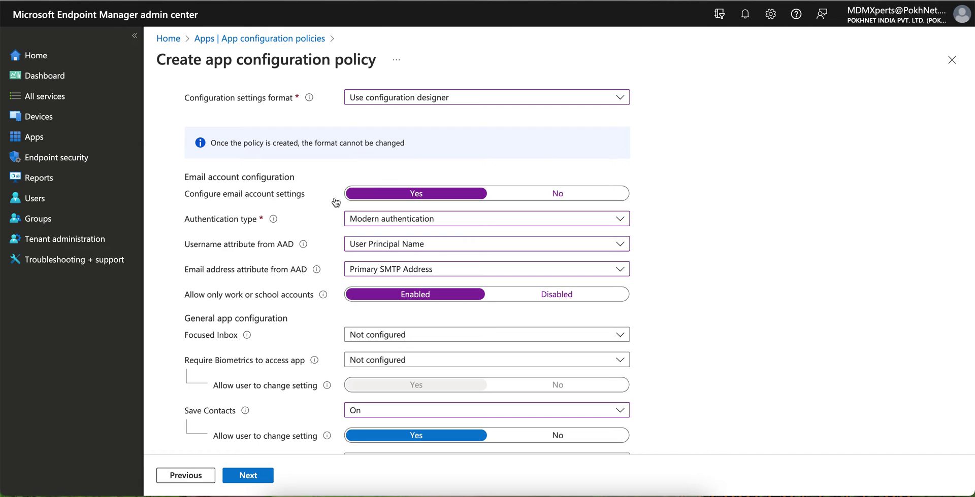
scroll(448, 254, "down", 5)
scroll(448, 257, "down", 5)
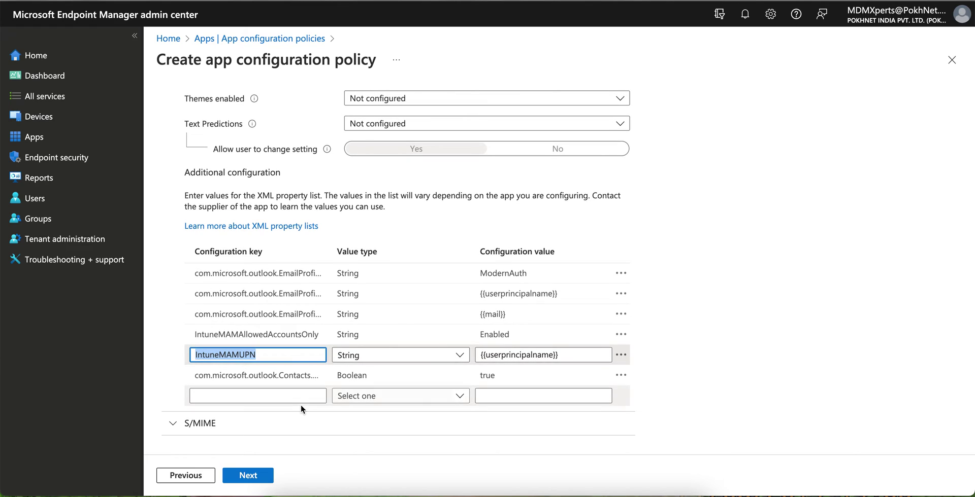
left_click(257, 481)
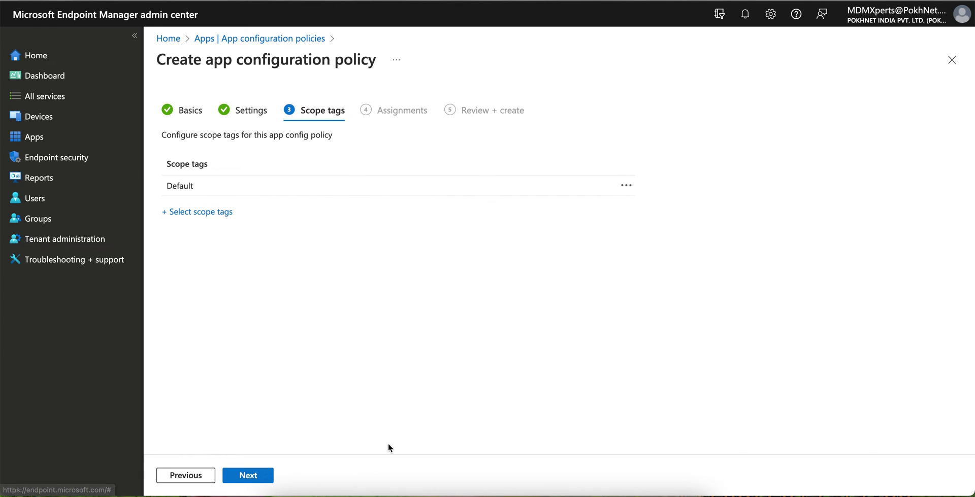
left_click(247, 476)
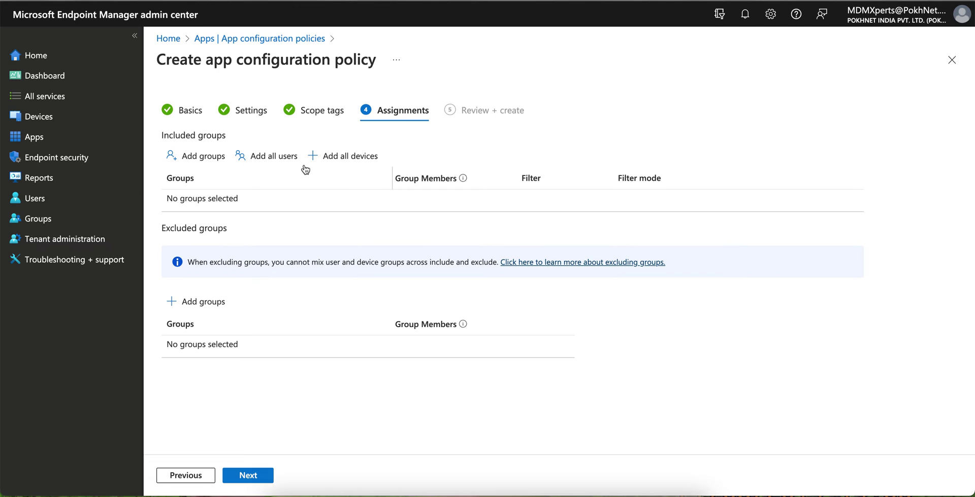
- Assign the Block Personal Account Sign in policy to All users and create it
left_click(288, 158)
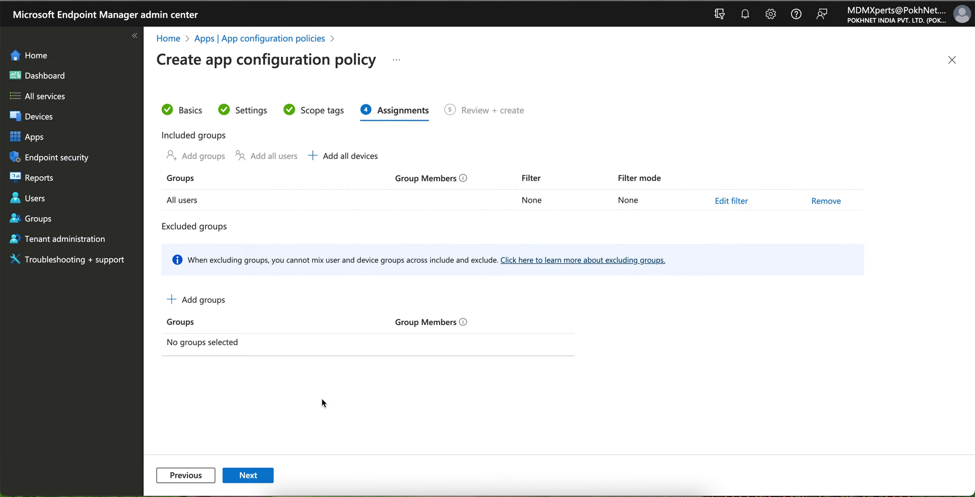
left_click(259, 477)
left_click(257, 482)
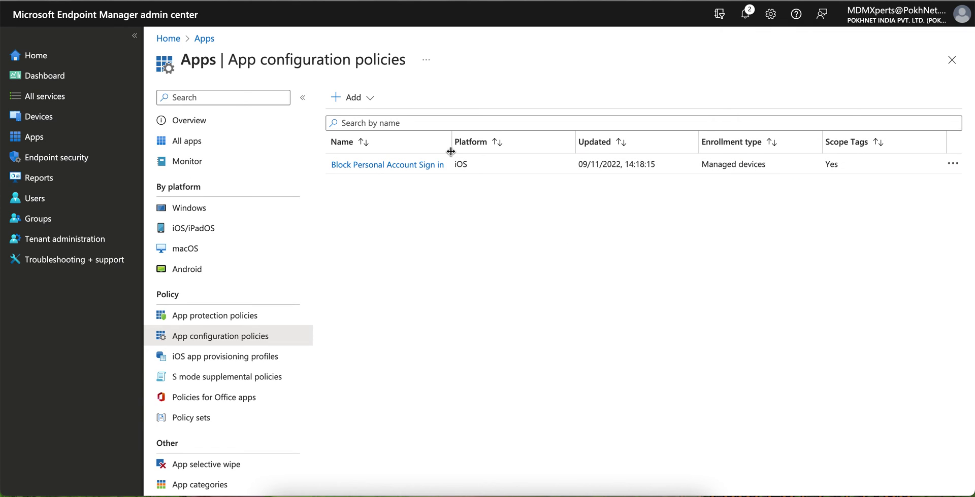
left_click_drag(451, 144, 467, 142)
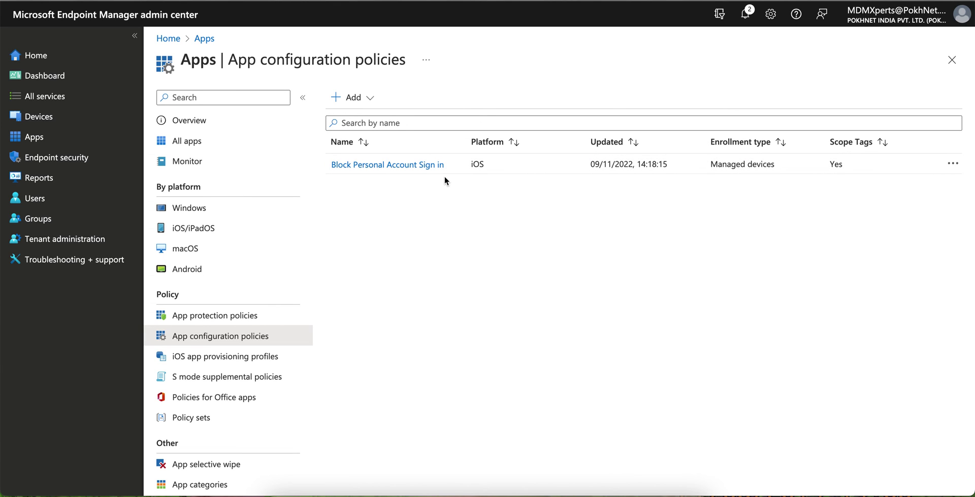
left_click(412, 165)
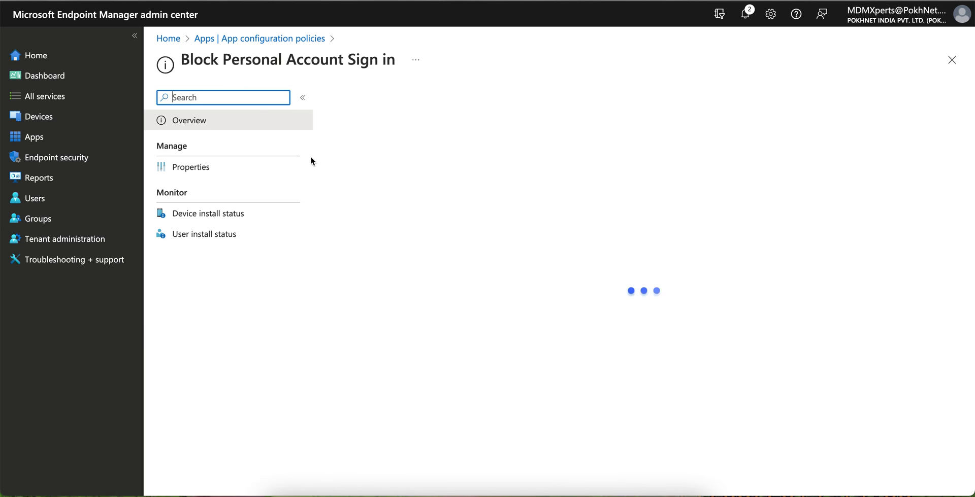
left_click(235, 167)
scroll(622, 317, "down", 10)
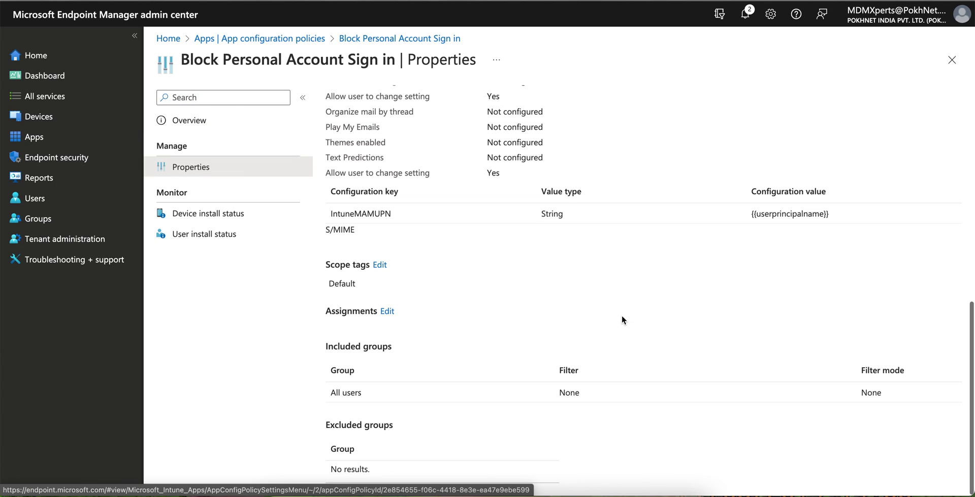
scroll(622, 319, "up", 6)
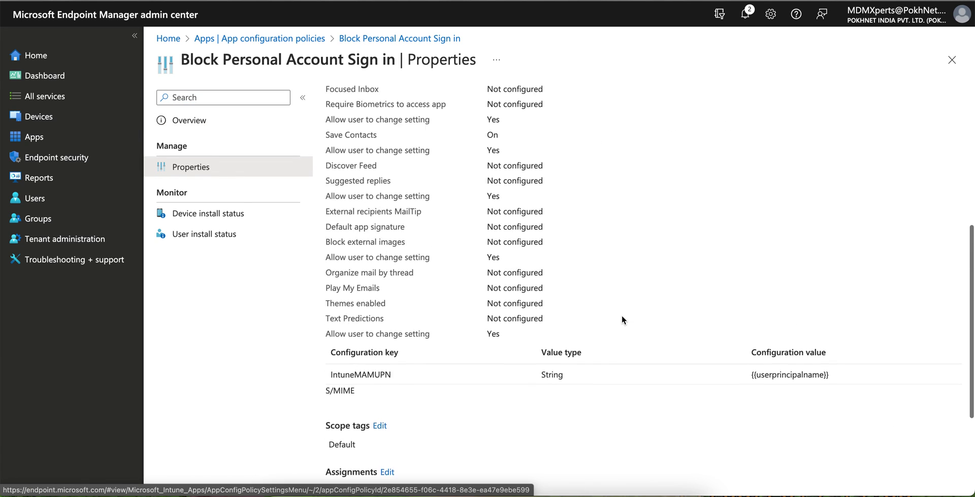
scroll(622, 317, "down", 6)
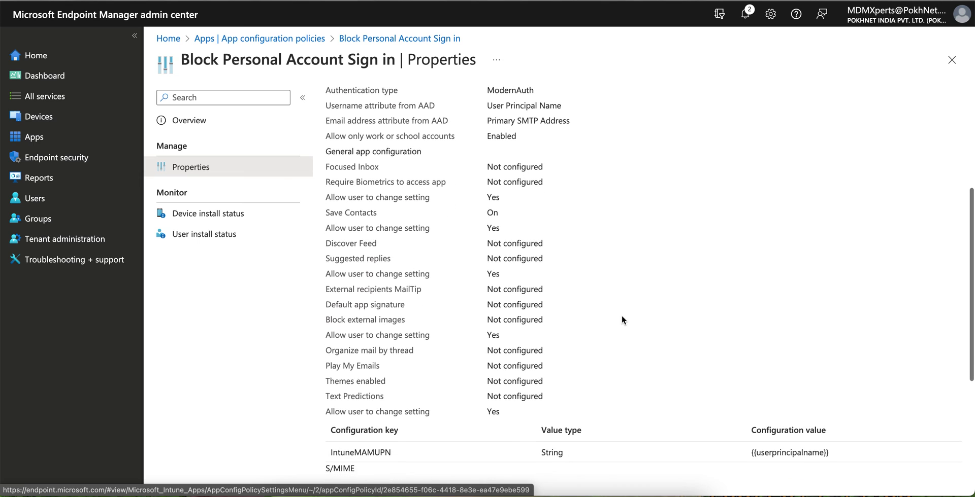
scroll(621, 315, "up", 10)
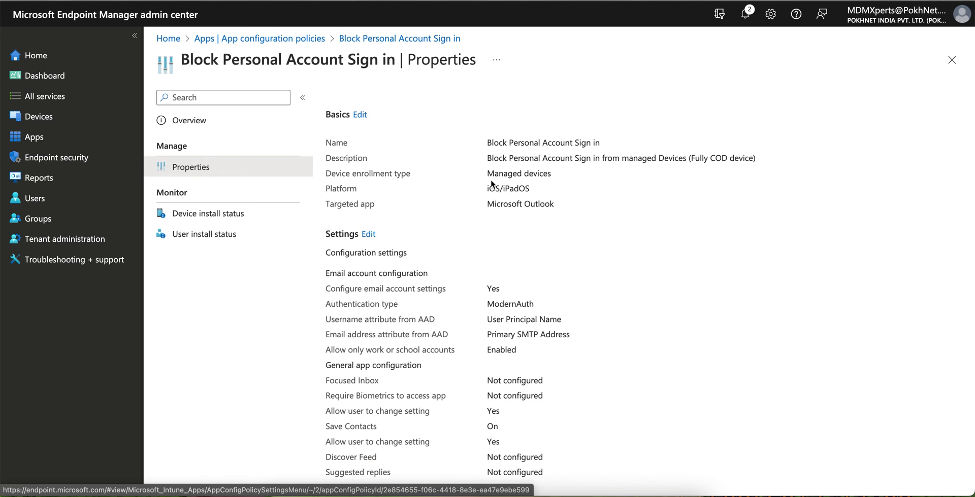
left_click_drag(485, 173, 463, 173)
left_click(571, 177)
left_click(365, 38)
left_click(304, 38)
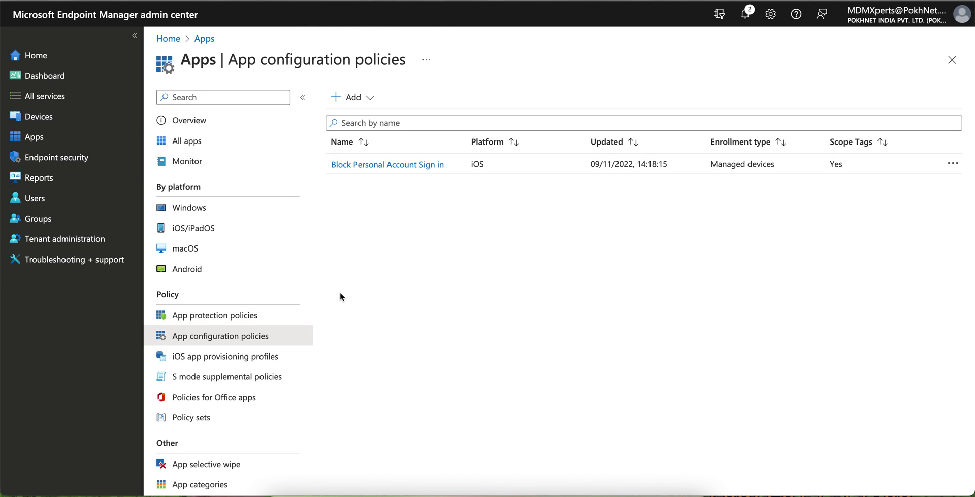
left_click(370, 99)
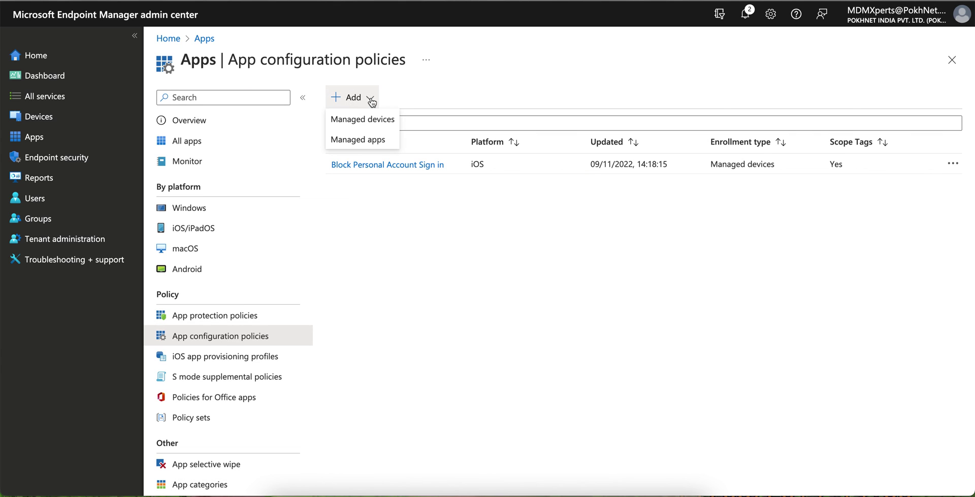
left_click(393, 145)
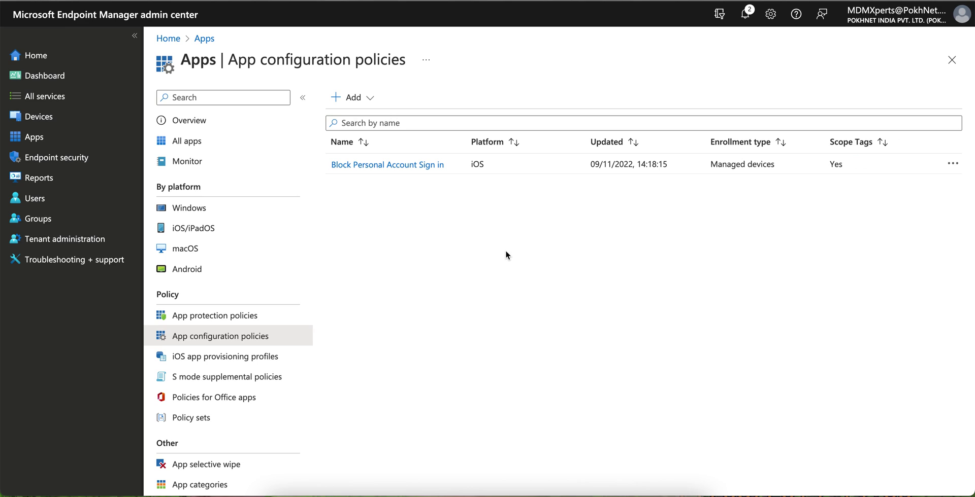